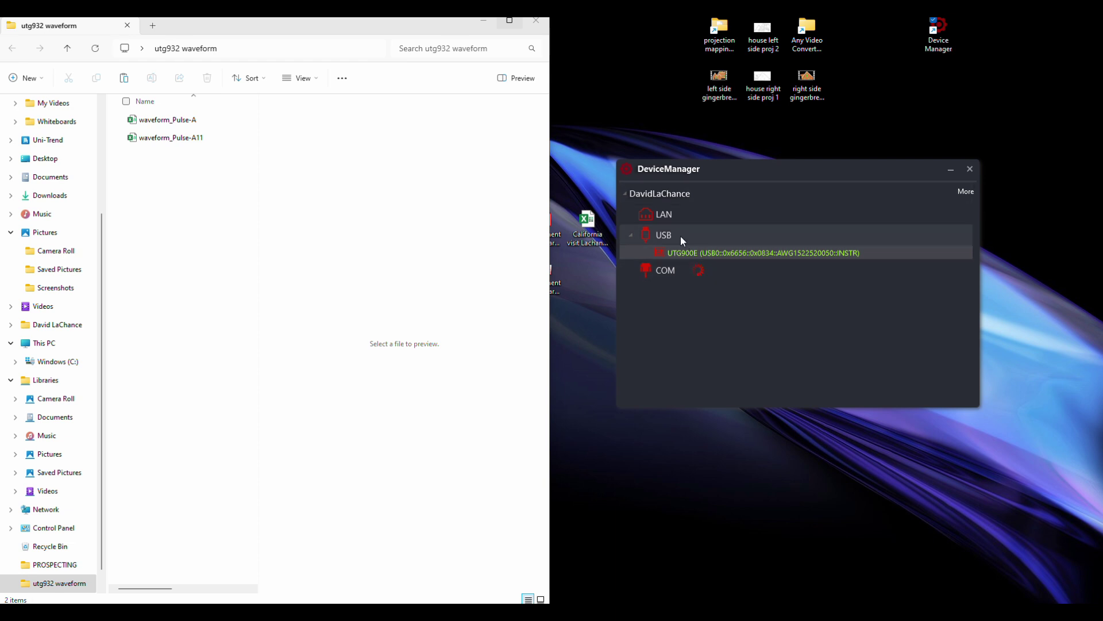
Step: Preview the contents of waveform_Pulse-A and waveform_Pulse-A11 to compare their data layouts
mouse_move(723, 250)
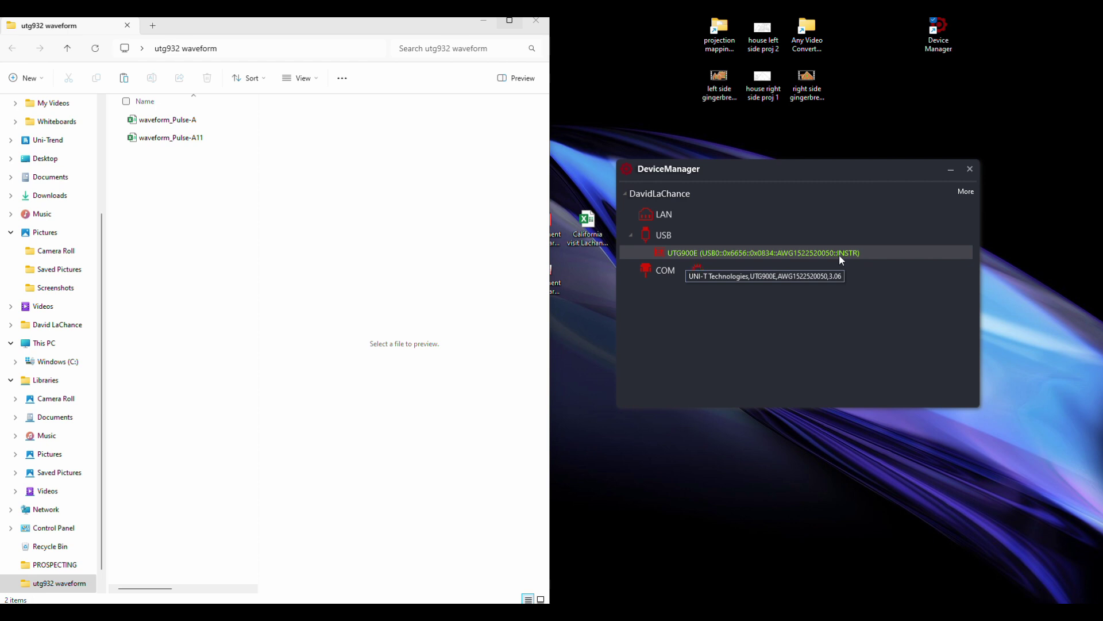
left_click(186, 121)
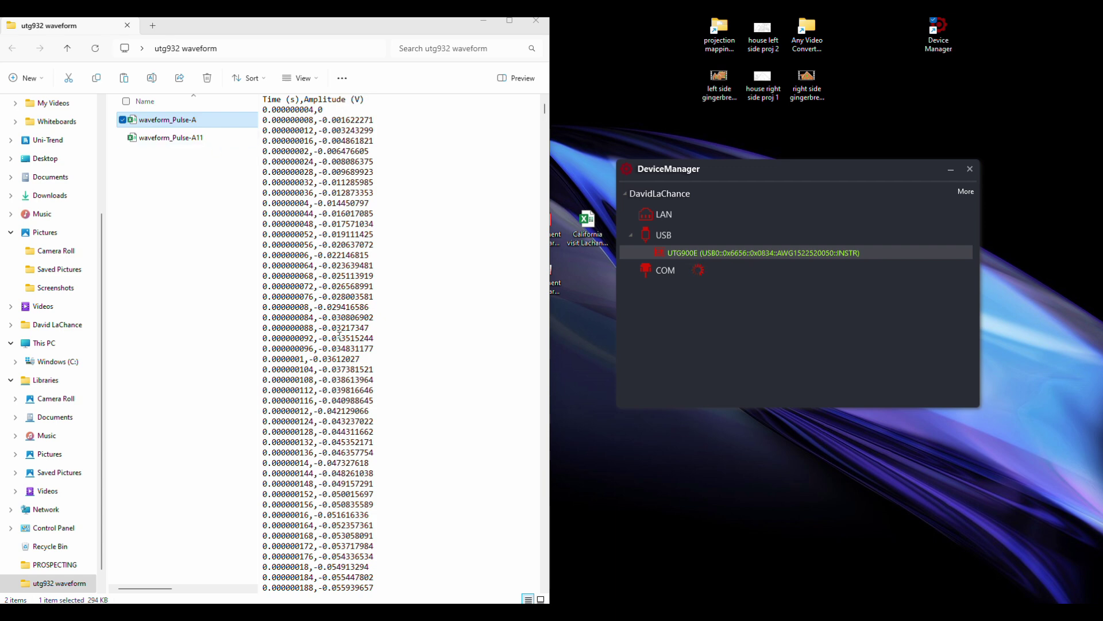
left_click(176, 137)
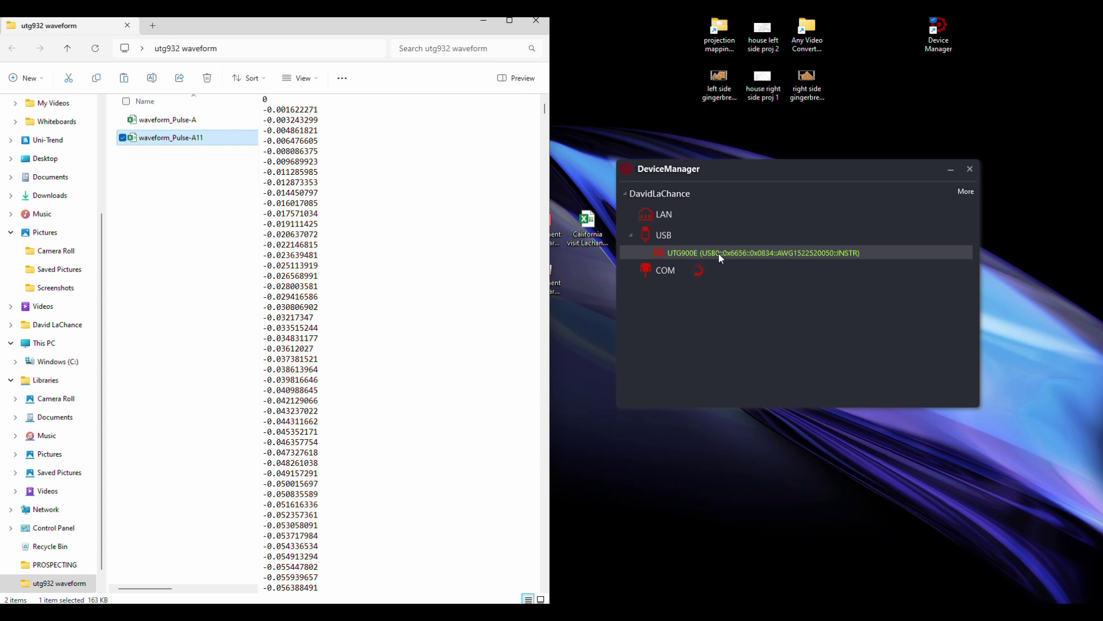
Step: Open the virtual AWG panel for the UTG900E USB device to view the CH1 wave and mode settings, and close it
right_click(718, 253)
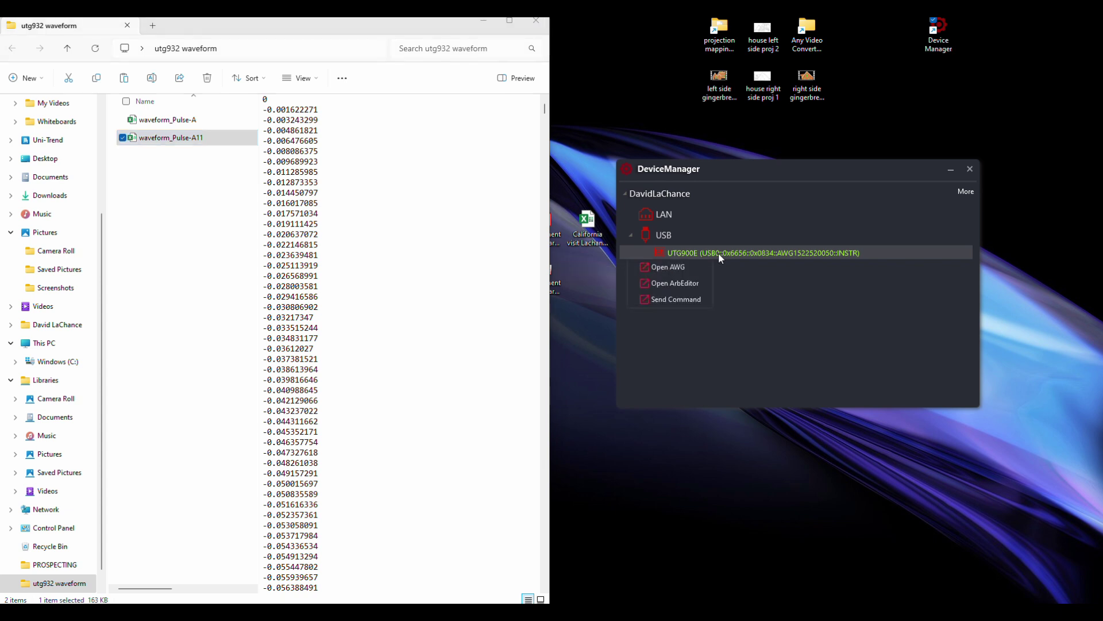
left_click(690, 267)
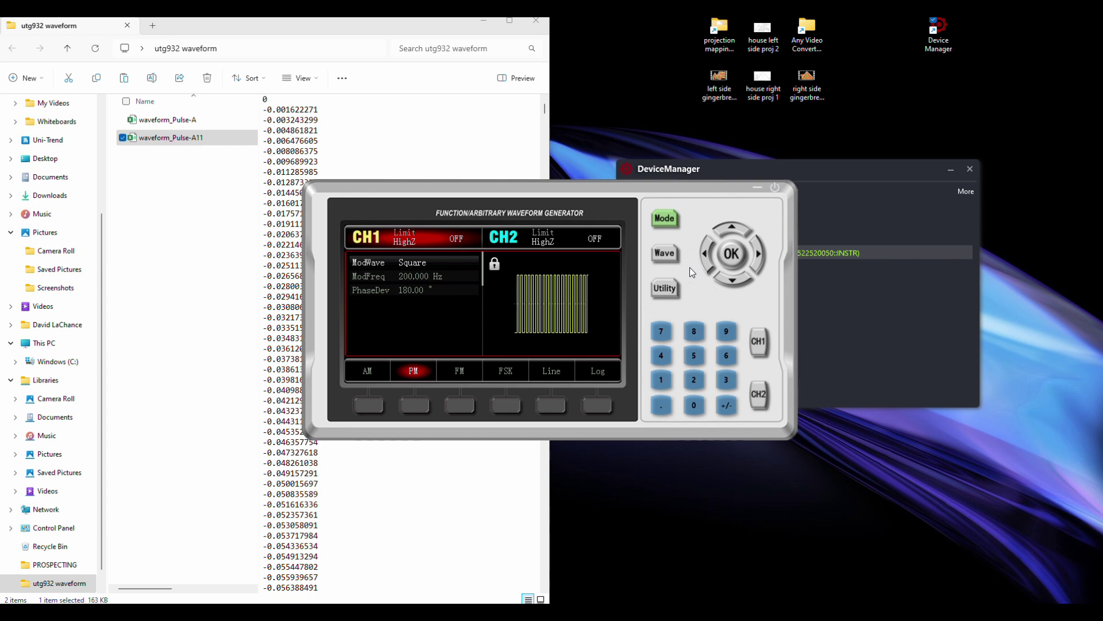
left_click(663, 252)
left_click(757, 338)
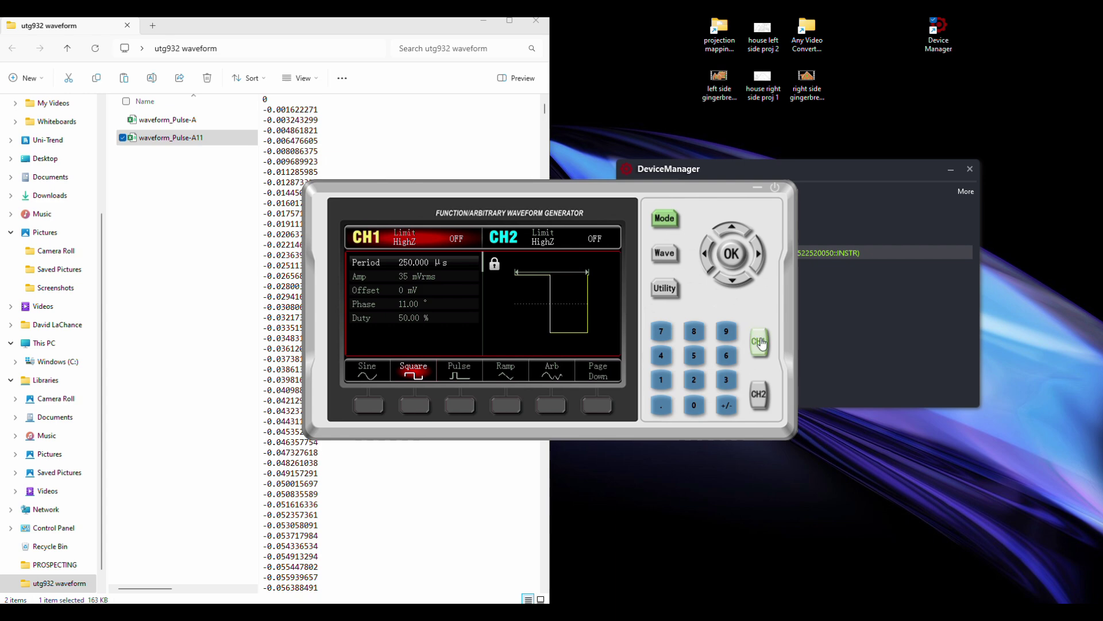
left_click(665, 218)
left_click(722, 258)
left_click(774, 189)
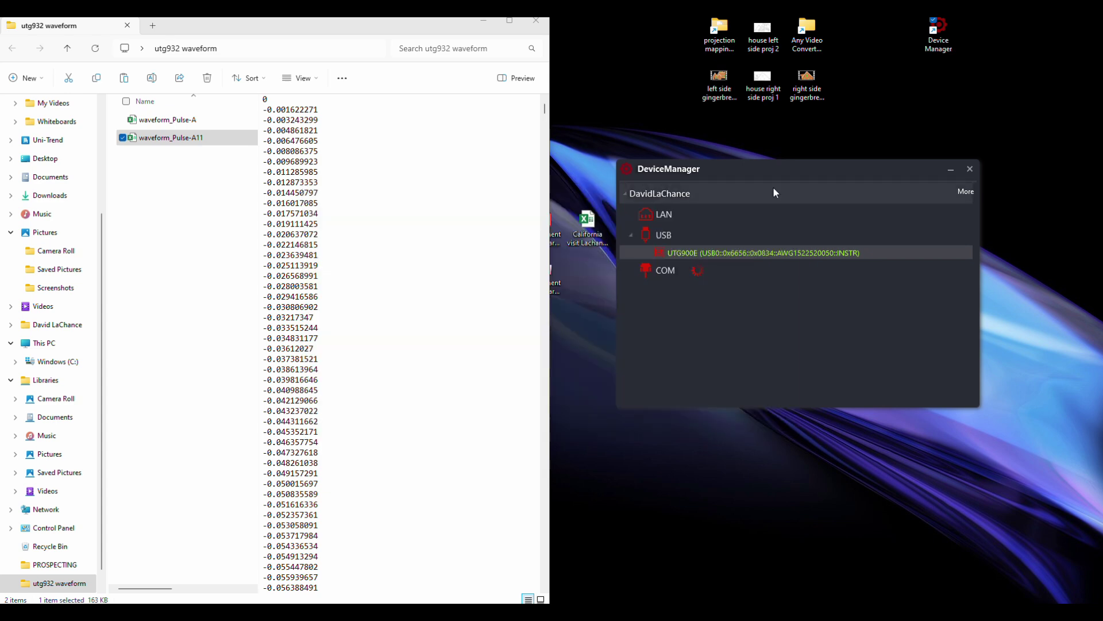
Step: Open ArbEditor for the UTG900E device and load the waveform_Pulse-A11 file into it
right_click(691, 252)
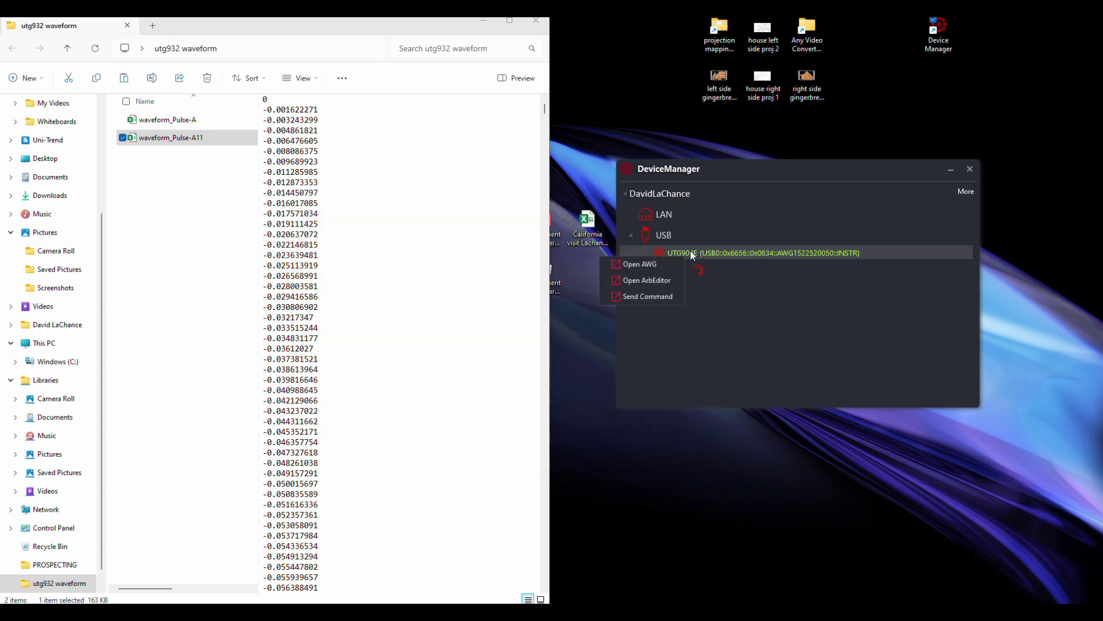
left_click(650, 282)
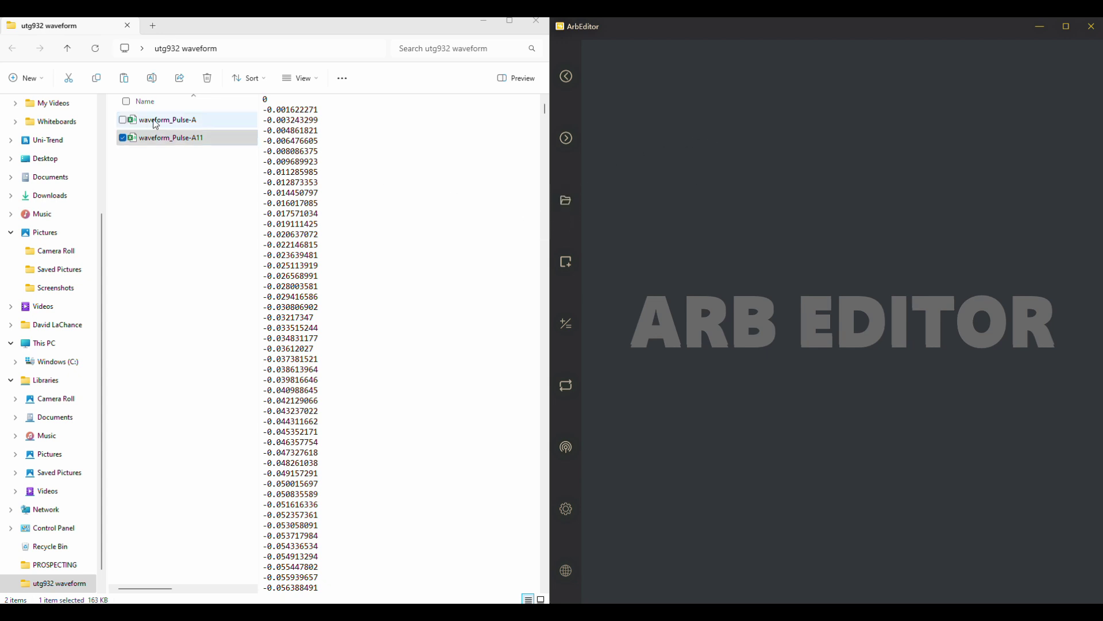
left_click(569, 204)
left_click(704, 131)
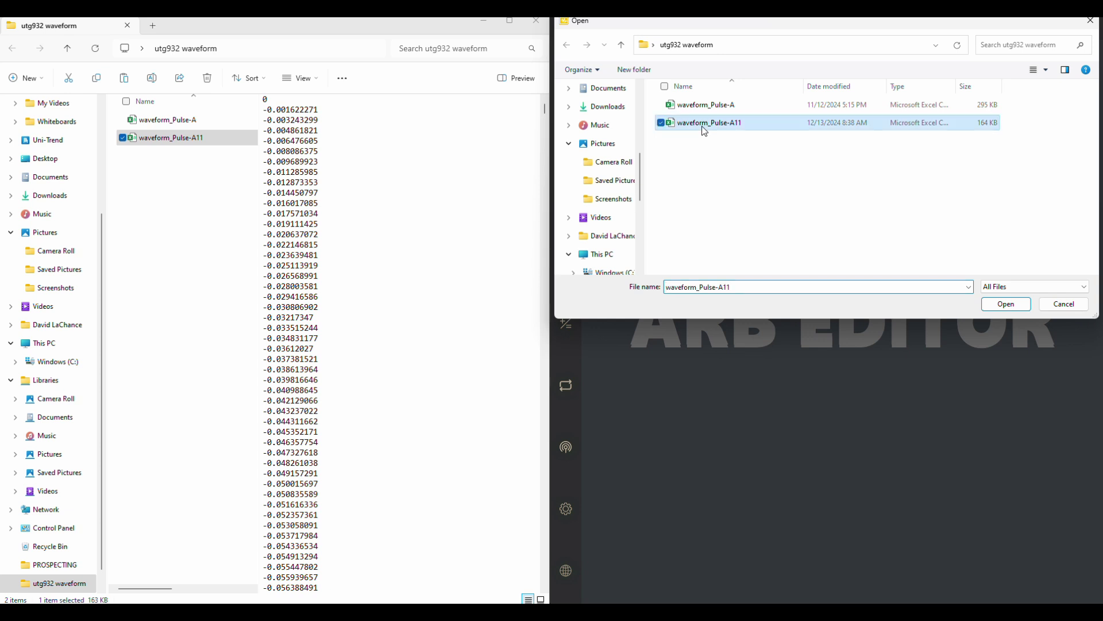
left_click(1015, 306)
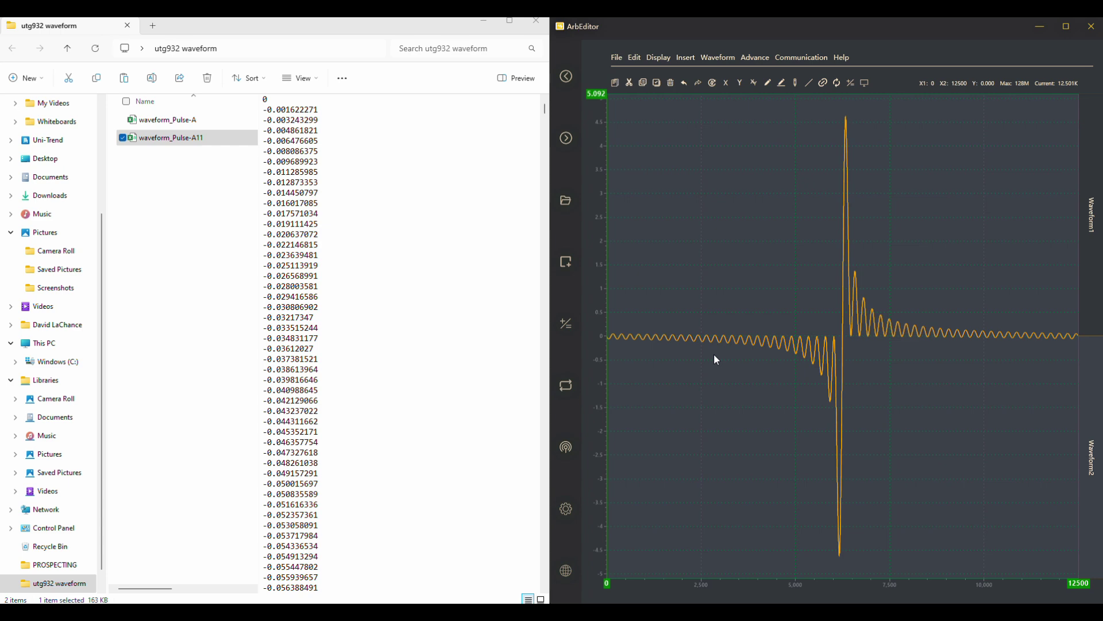
Step: Open the file converter and set its save path to the utg932 waveform folder on the desktop
left_click(571, 397)
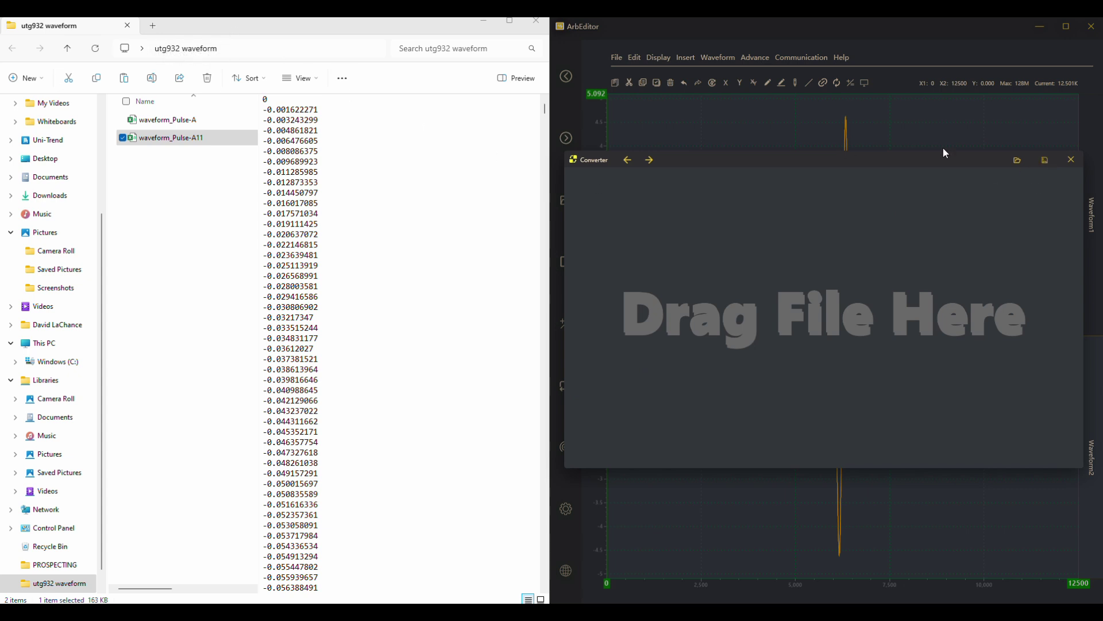
left_click(1054, 169)
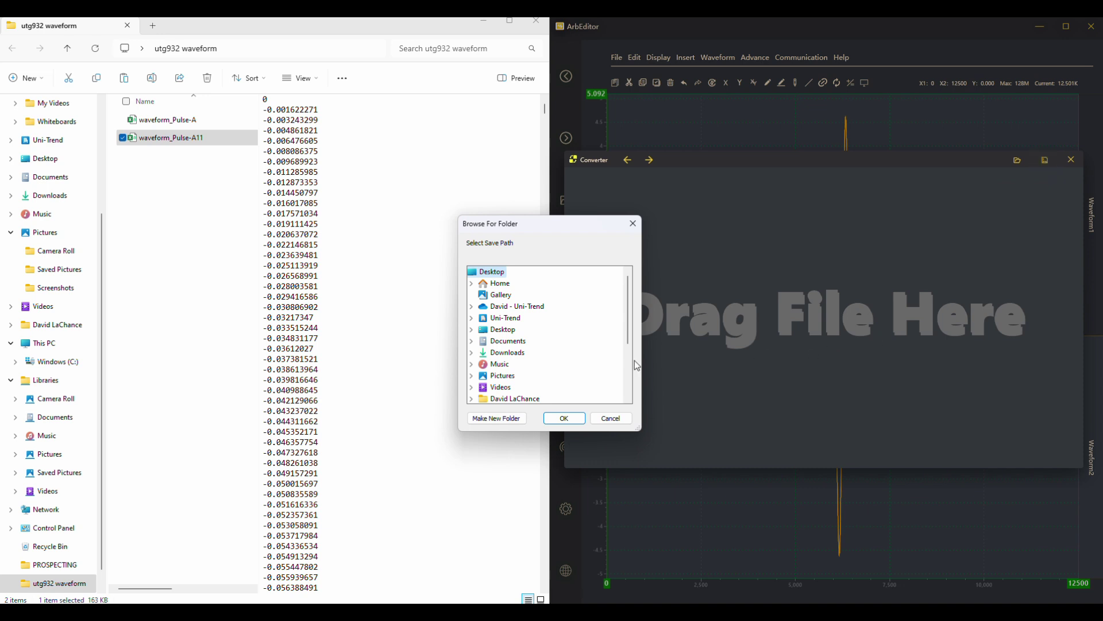
scroll(576, 368, "down", 2)
scroll(574, 366, "down", 1)
left_click(511, 388)
left_click(563, 420)
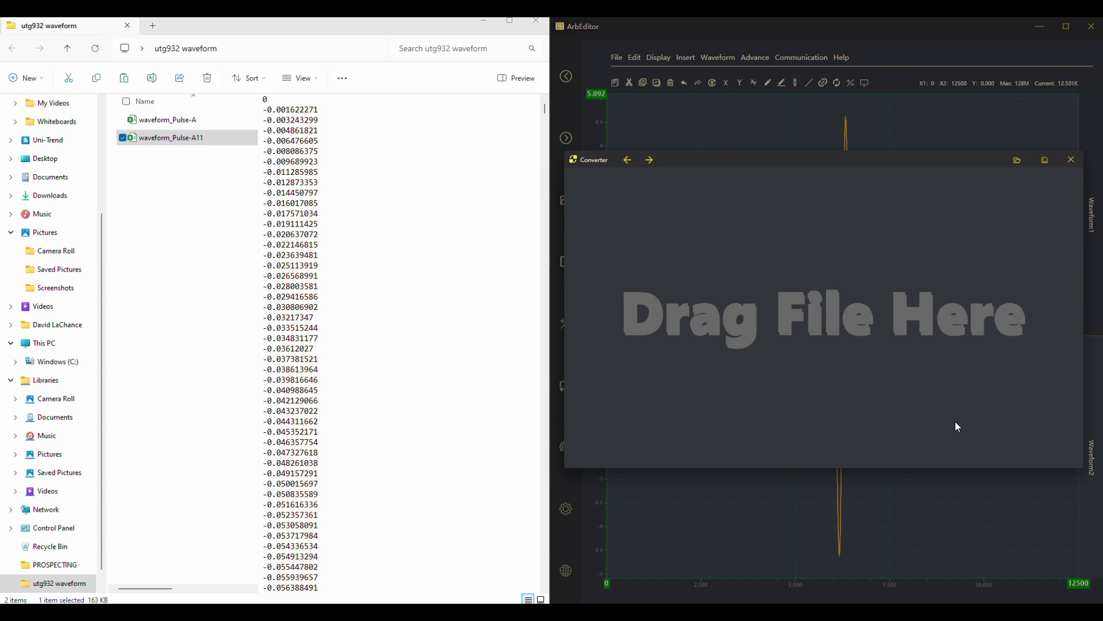
Step: Load waveform_Pulse-A11 into the converter to export it as a .bsv file
left_click(1018, 161)
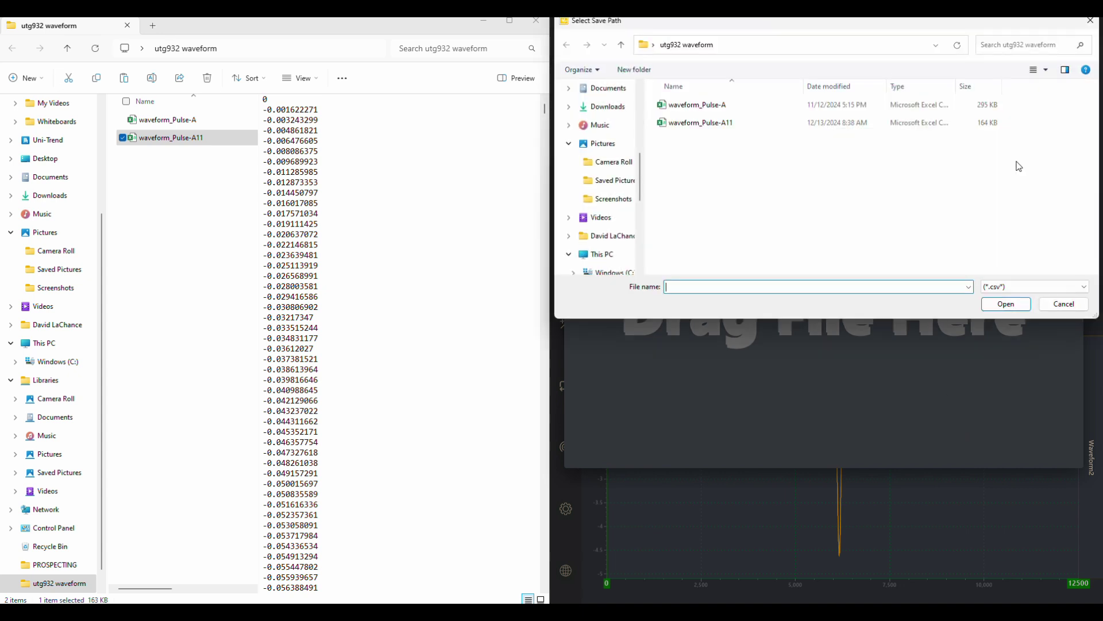
left_click(729, 127)
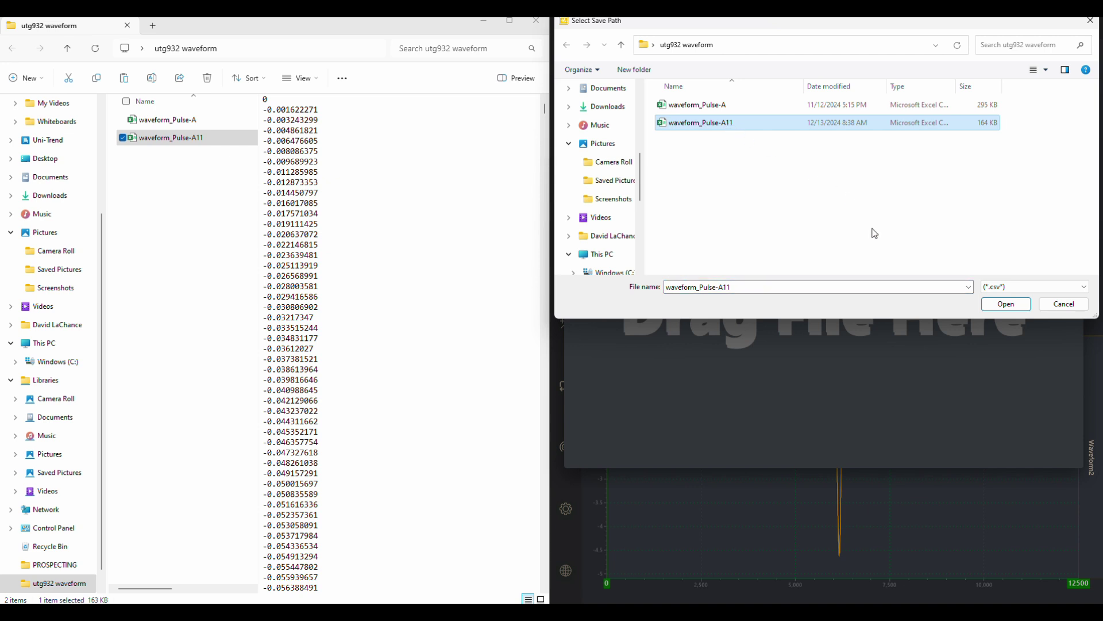
left_click(1006, 304)
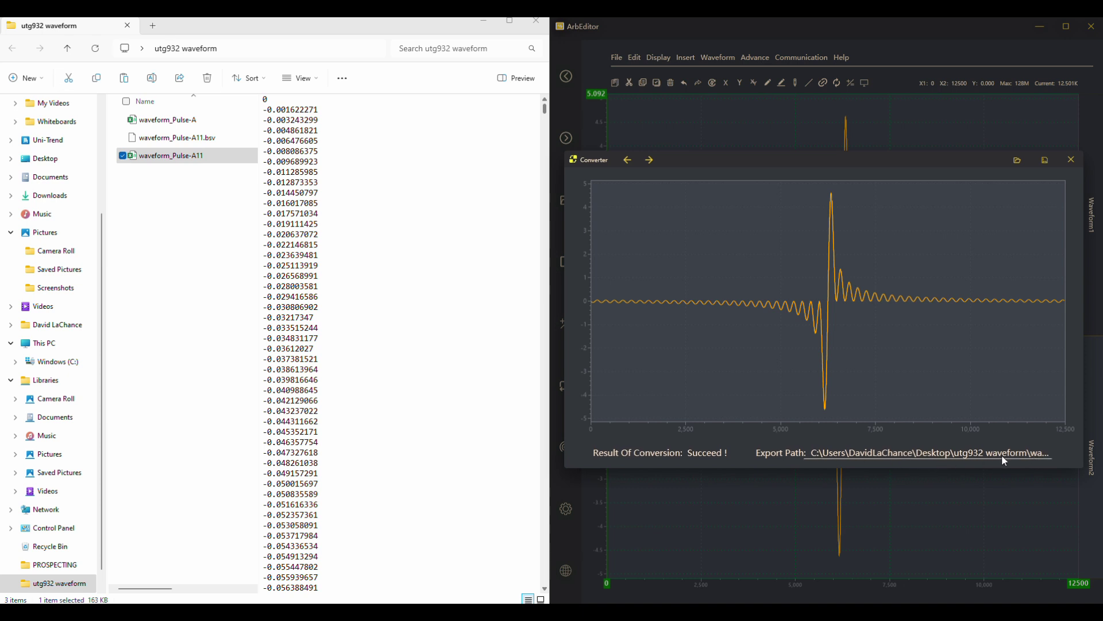
Step: Go back and forward in the converter to repeat the waveform_Pulse-A11 conversion, and close the converter
left_click(627, 166)
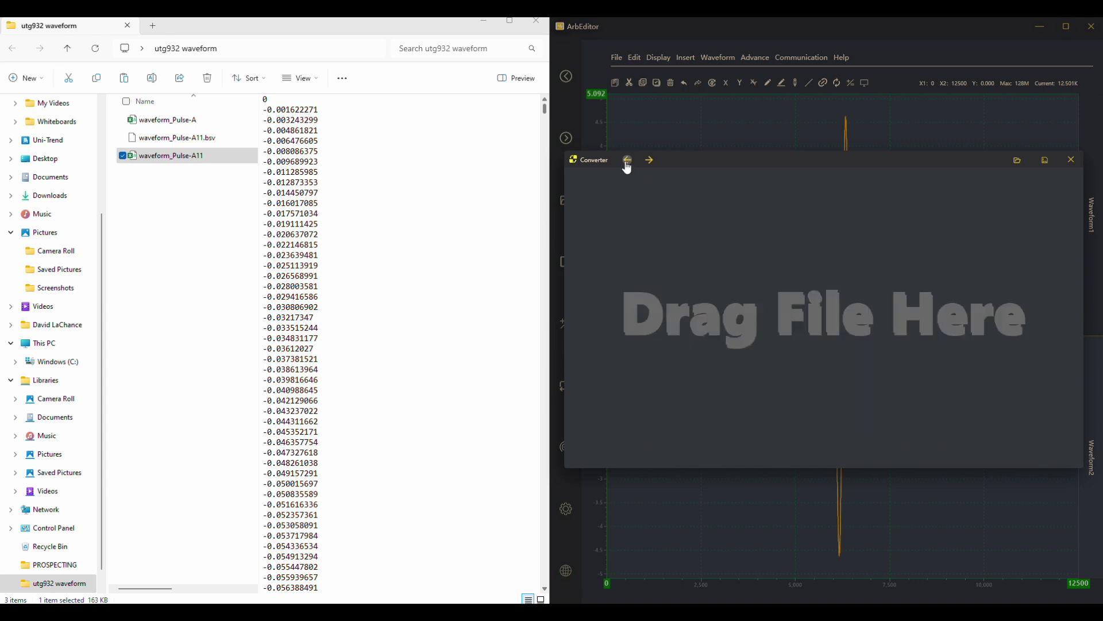
left_click(650, 163)
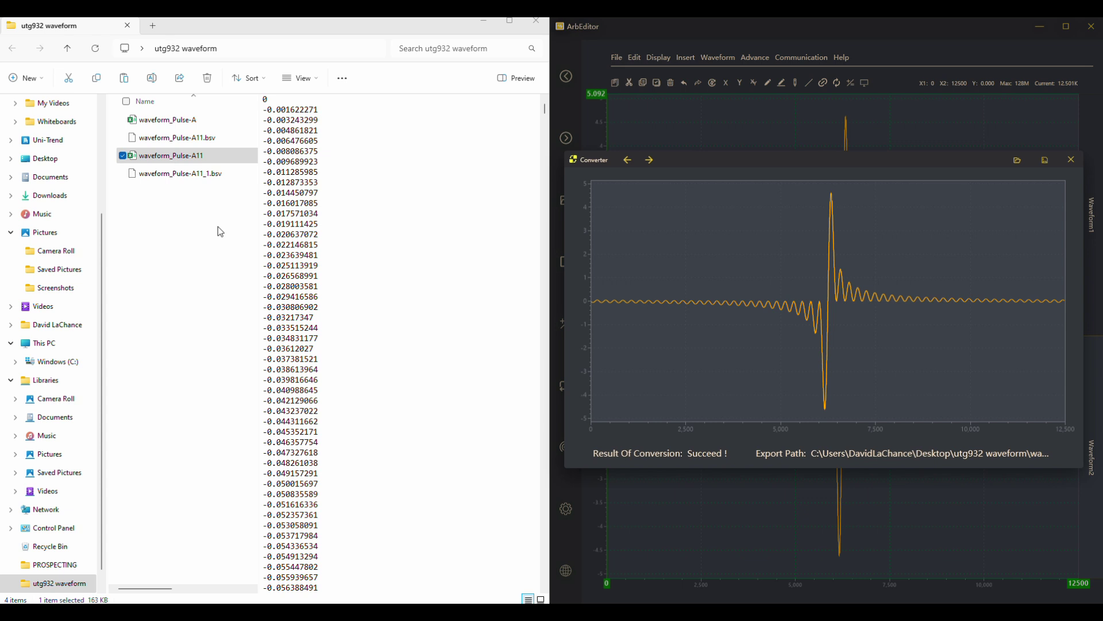
left_click(1071, 159)
Step: Check the ArbEditor software version in its About information and dismiss the dialog
left_click(841, 59)
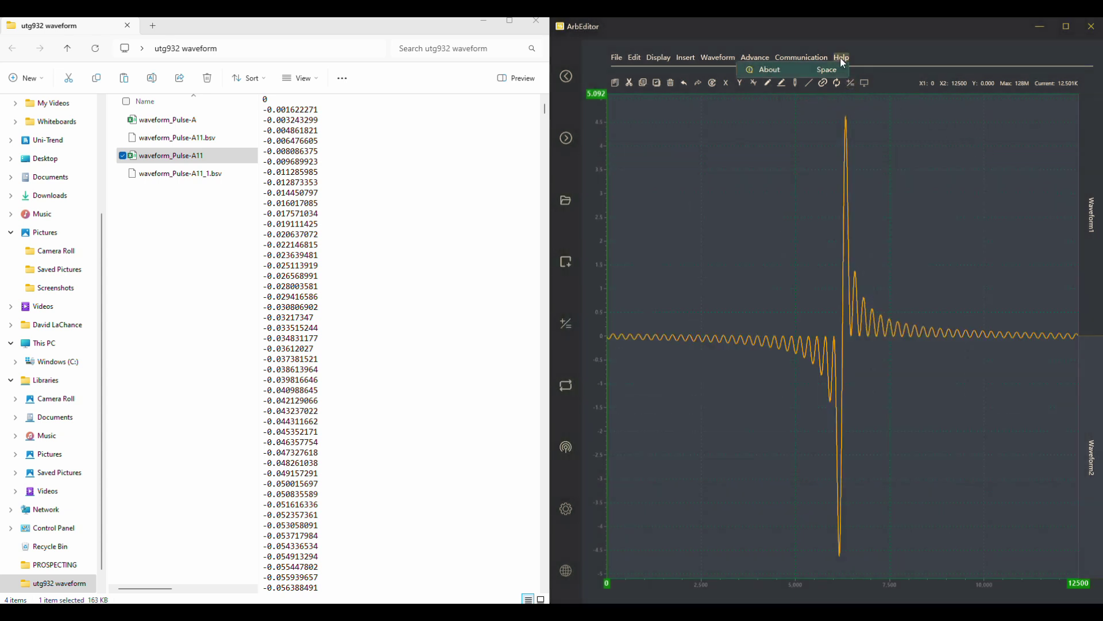
left_click(770, 71)
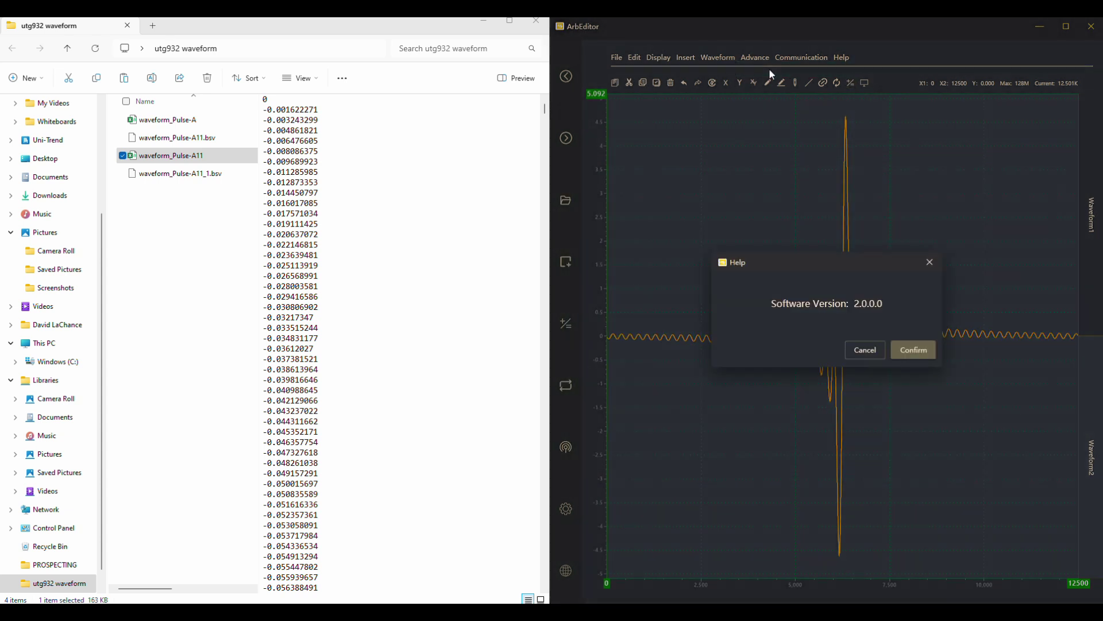
left_click(867, 349)
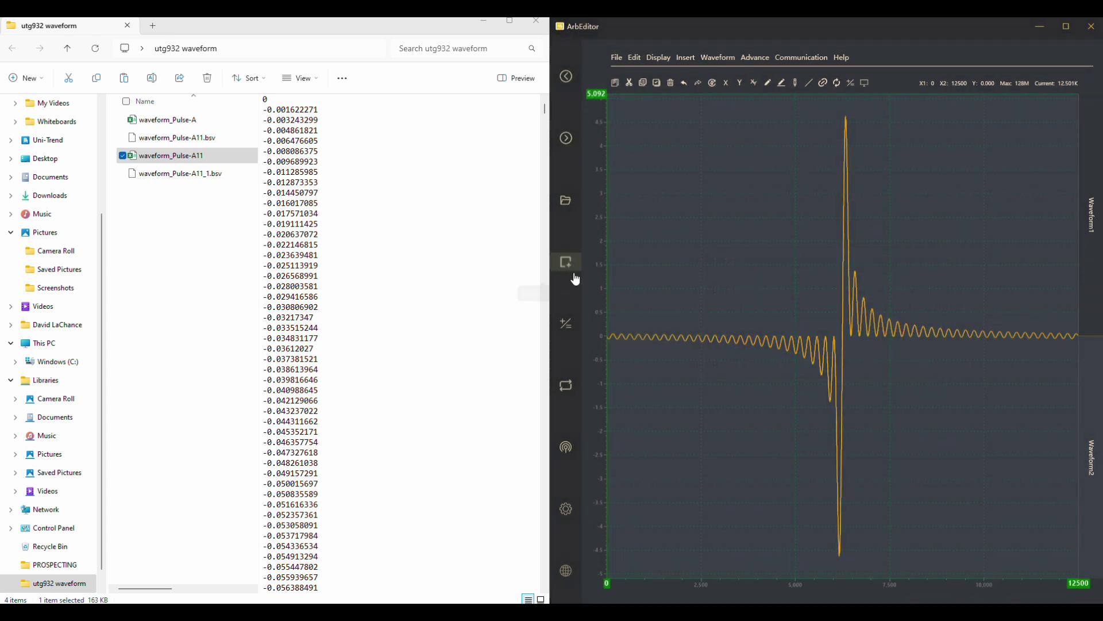
left_click(842, 59)
Step: Minimize ArbEditor and inspect the Device Manager desktop shortcut's properties, highlighting the Instrument folder in its target path
left_click(1040, 26)
right_click(943, 42)
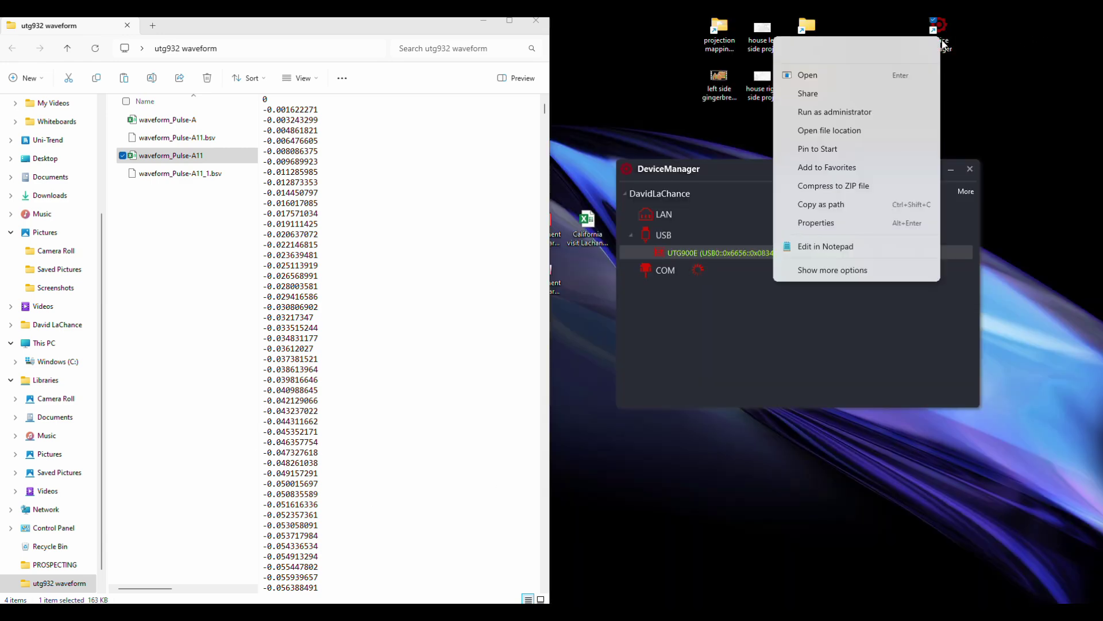
left_click(826, 223)
left_click(970, 153)
left_click_drag(970, 152, 936, 153)
left_click_drag(1016, 152, 1049, 155)
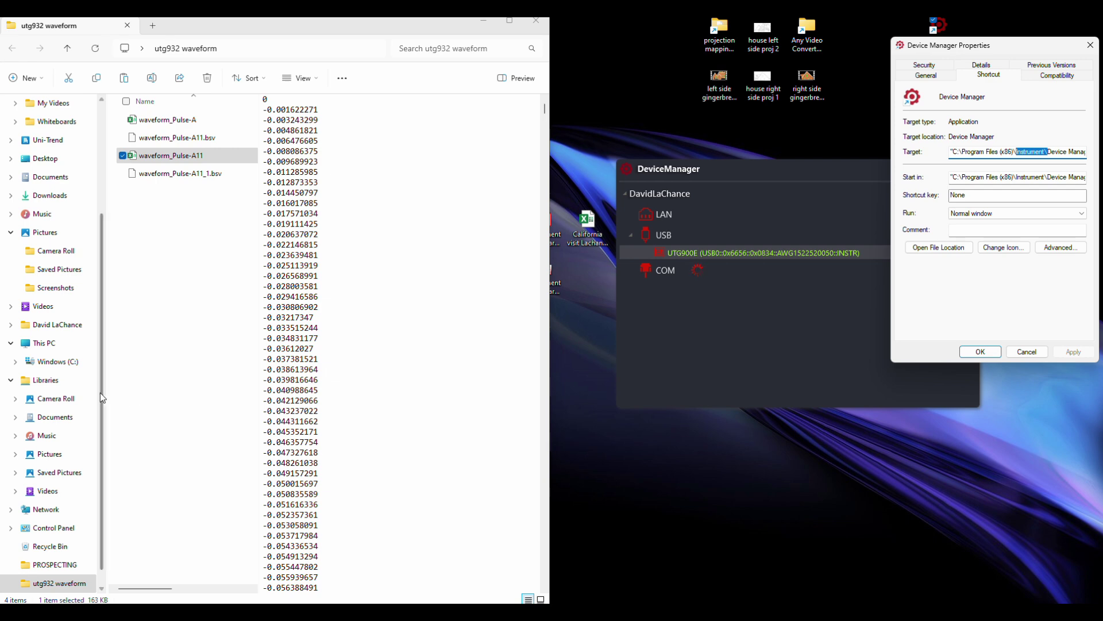
Step: Browse File Explorer to the doc folder under C:\Program Files (x86)\Instrument\Device Manager
left_click(68, 362)
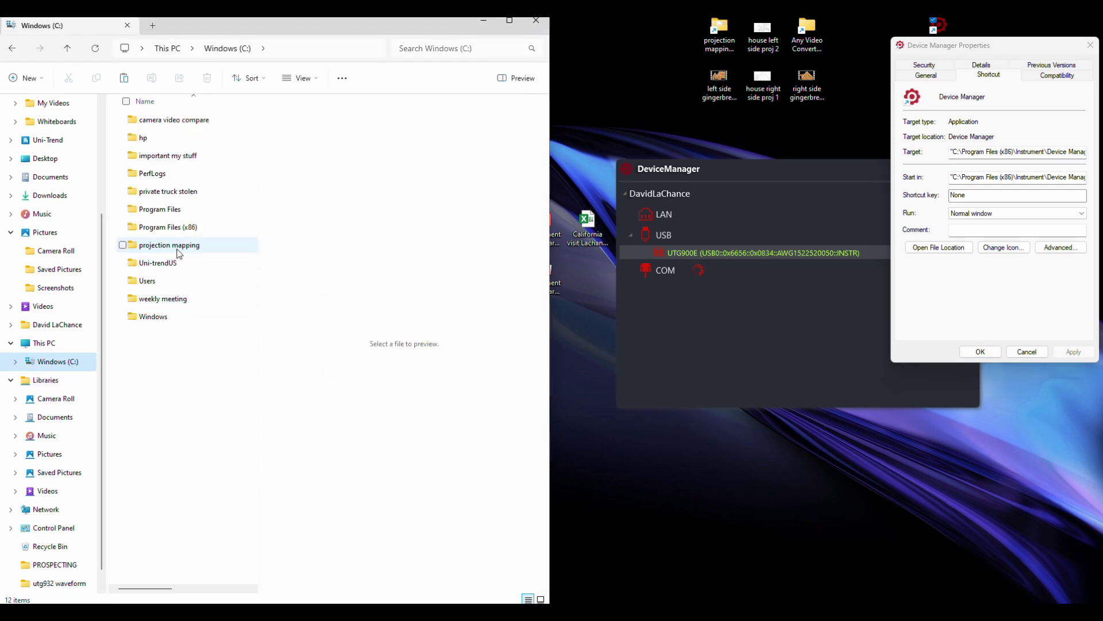
double_click(179, 228)
double_click(161, 280)
double_click(165, 119)
left_click(165, 120)
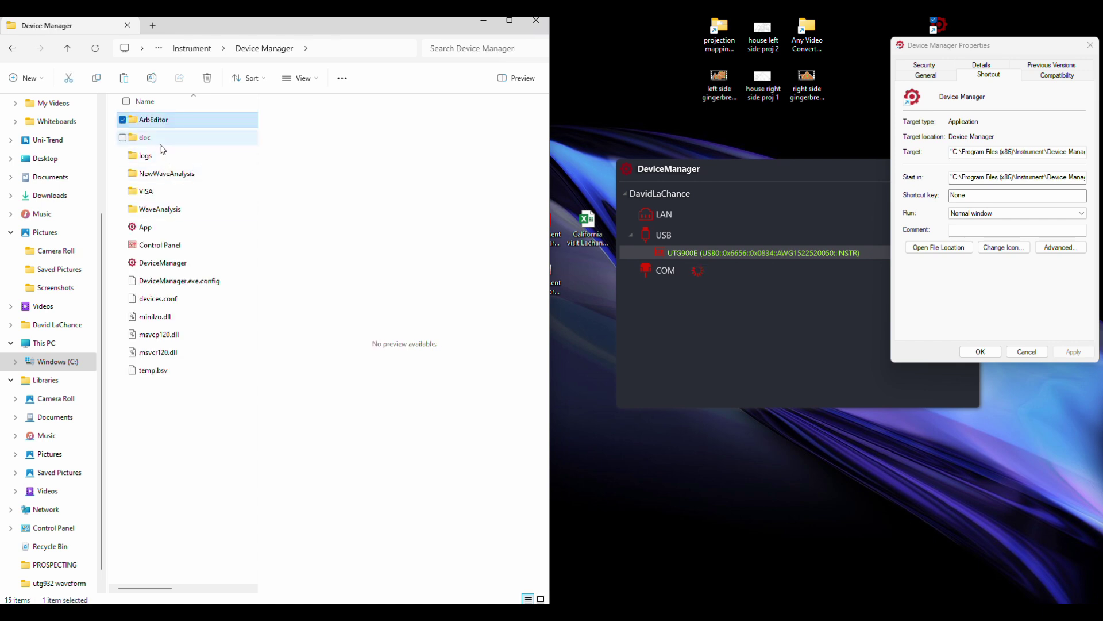
double_click(160, 142)
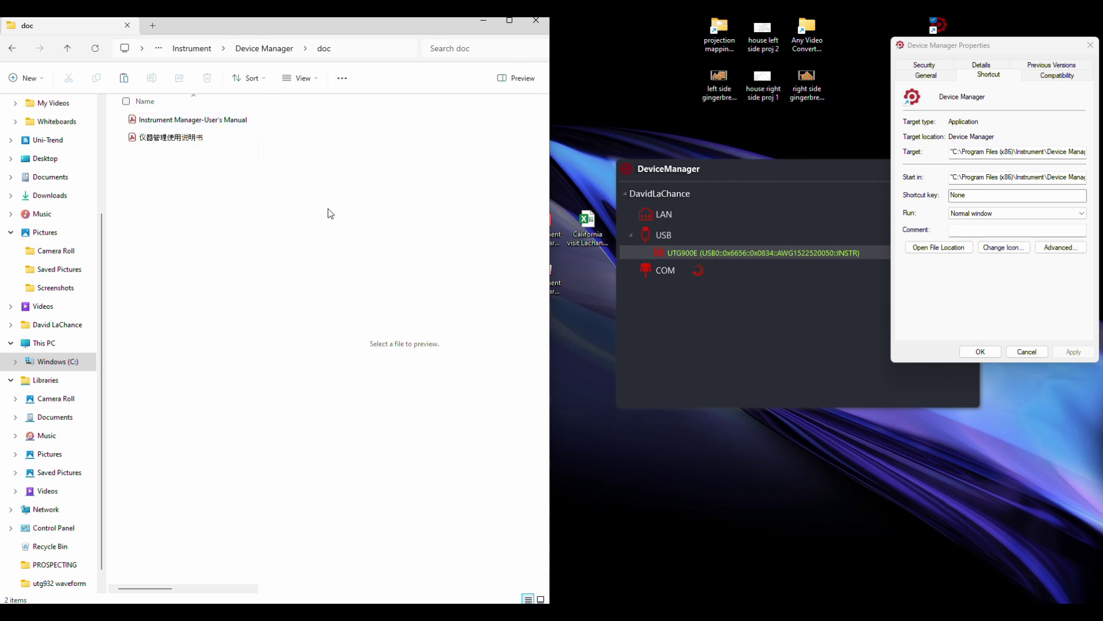
Step: Preview the Instrument Manager-User's Manual and skim through its pages
left_click(204, 120)
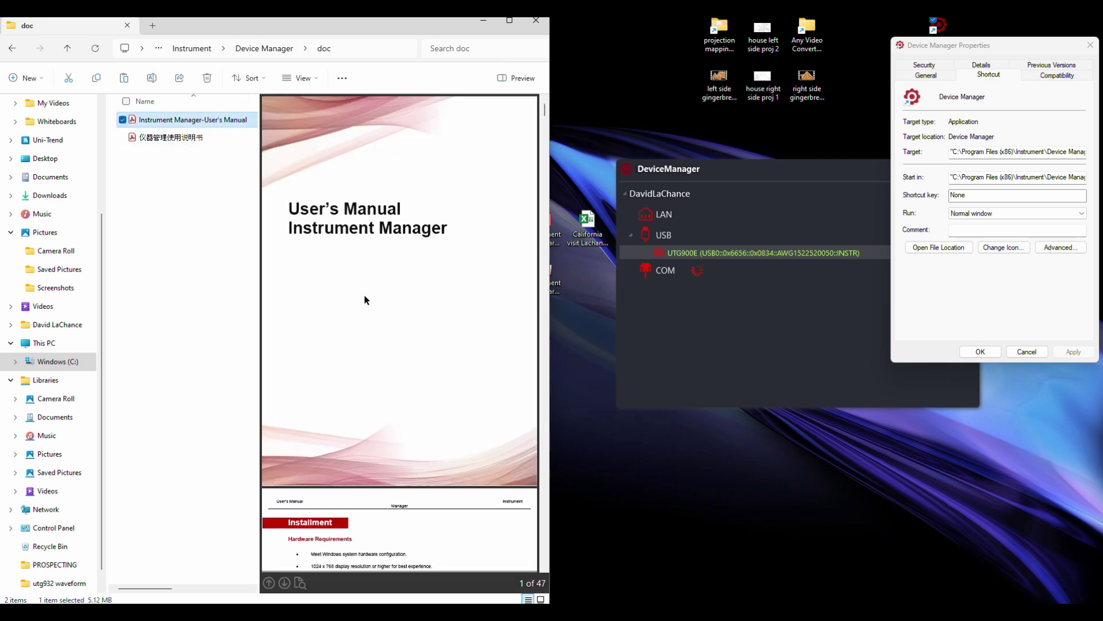
scroll(430, 370, "down", 15)
scroll(429, 374, "down", 15)
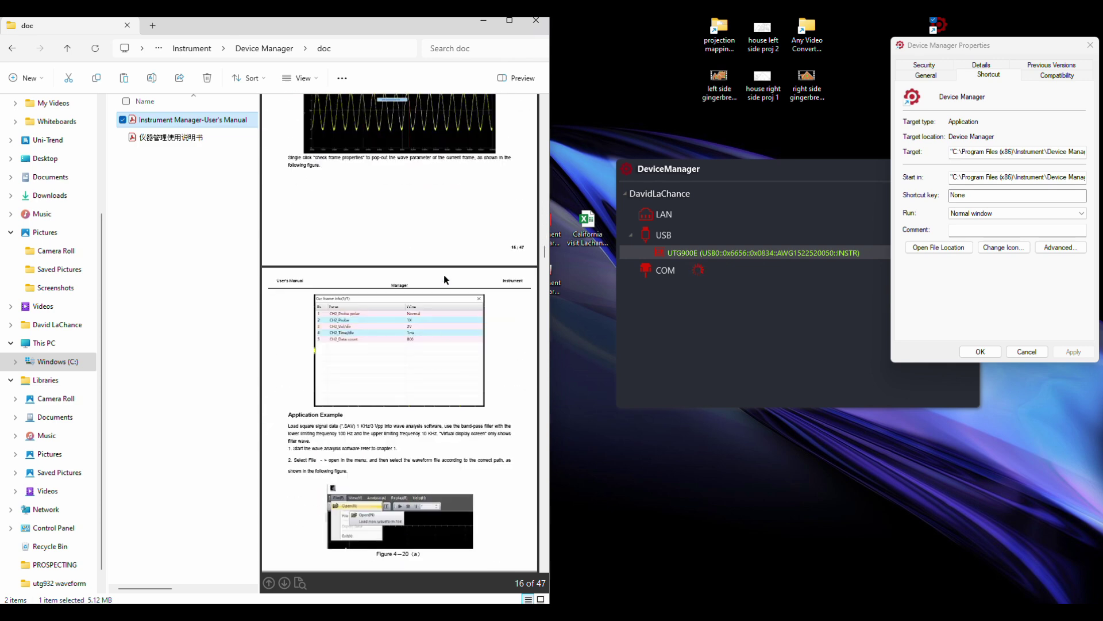
scroll(410, 275, "up", 12)
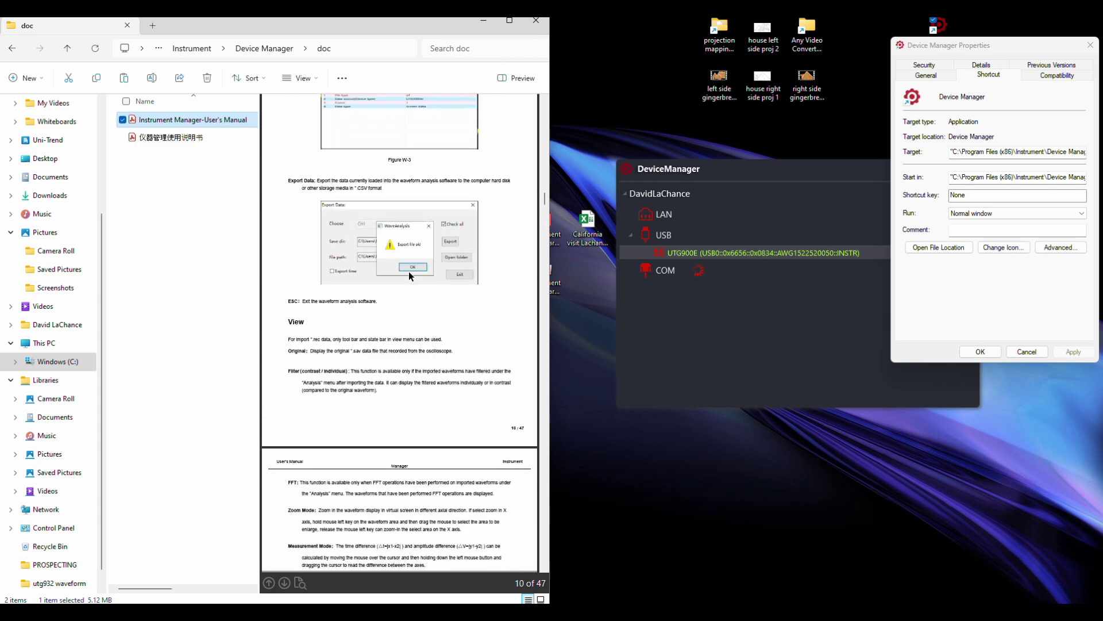